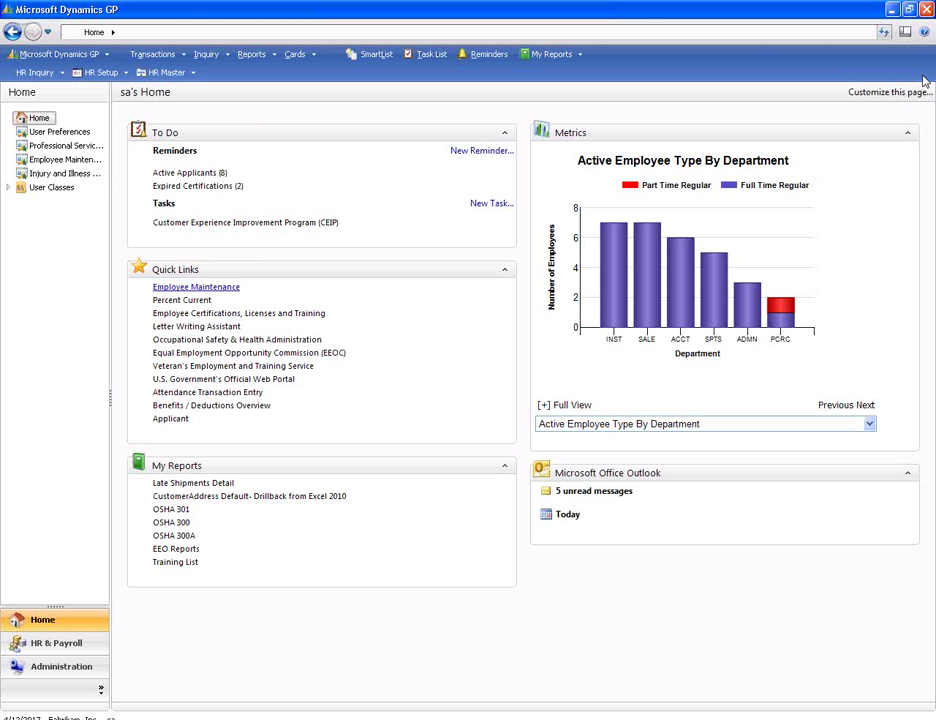
Step: Load the massage therapist's employee record and open their certifications, showing the AAMA CMA certification
click(196, 287)
text(BAR)
key(Tab)
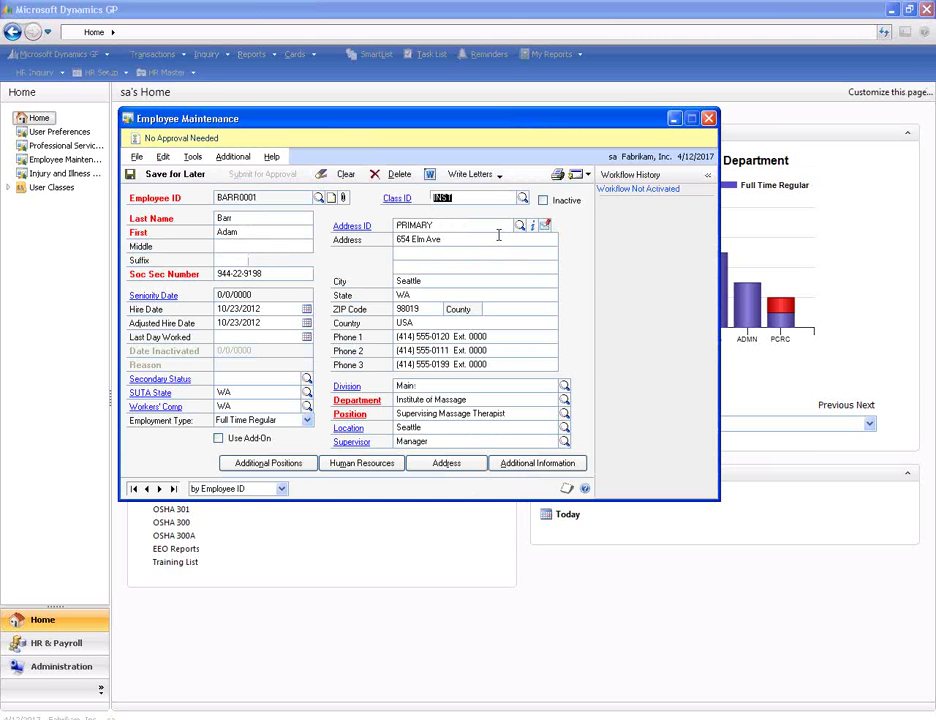
click(578, 176)
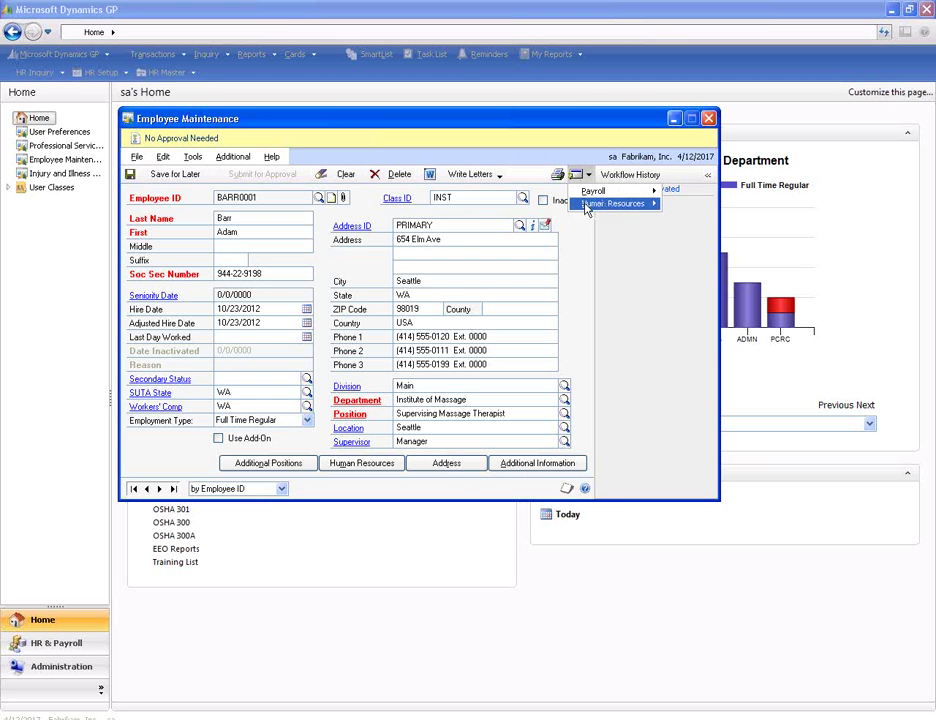
mouse_move(587, 207)
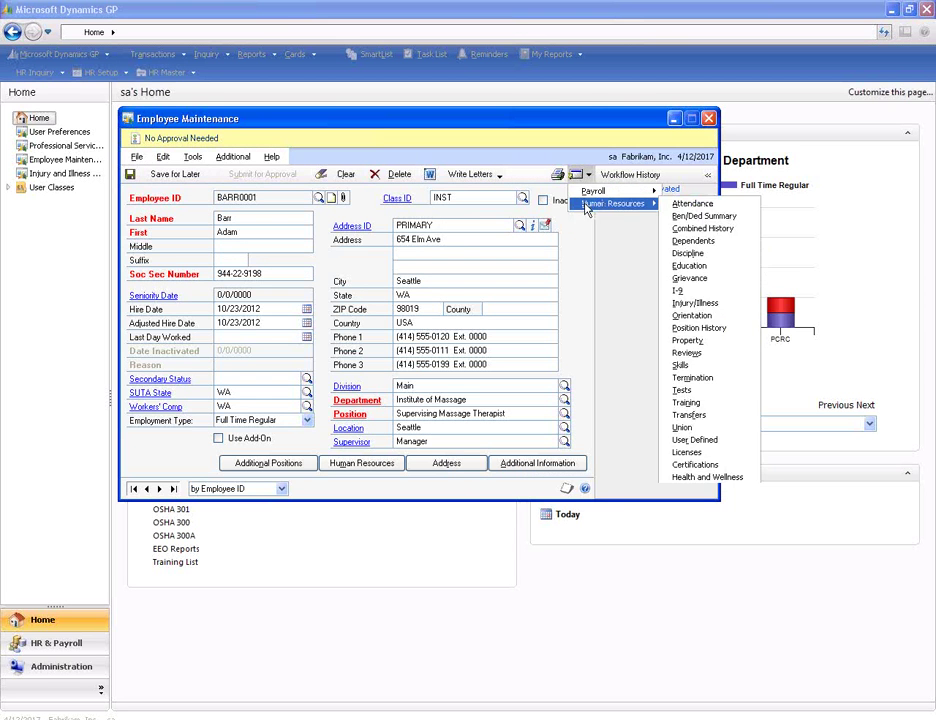
click(715, 467)
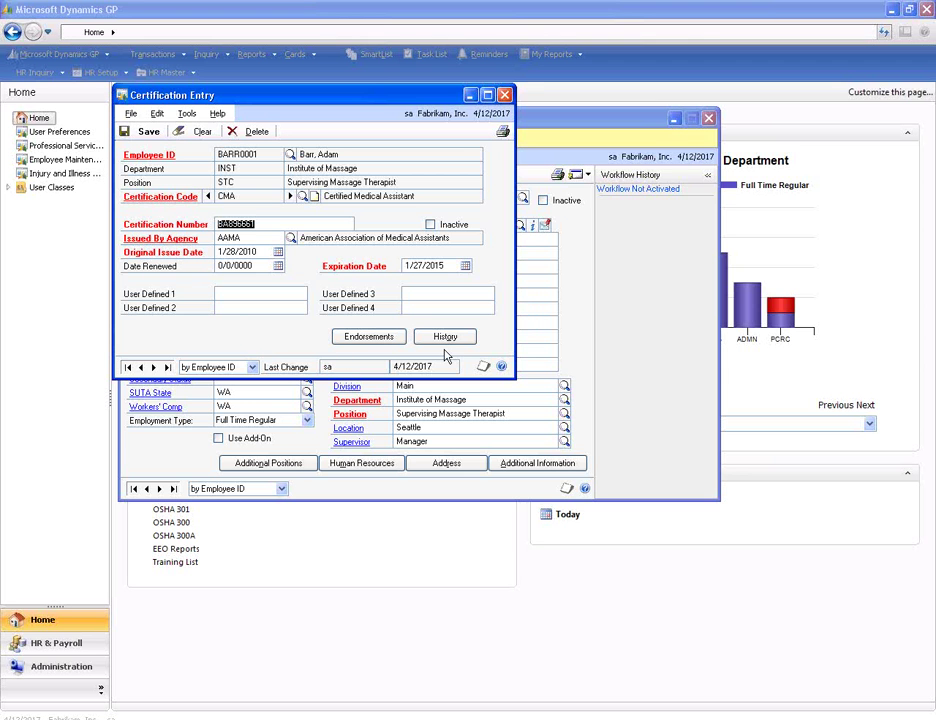
Step: Open the CMA certification code setup, save its required-field settings, and close it
click(166, 197)
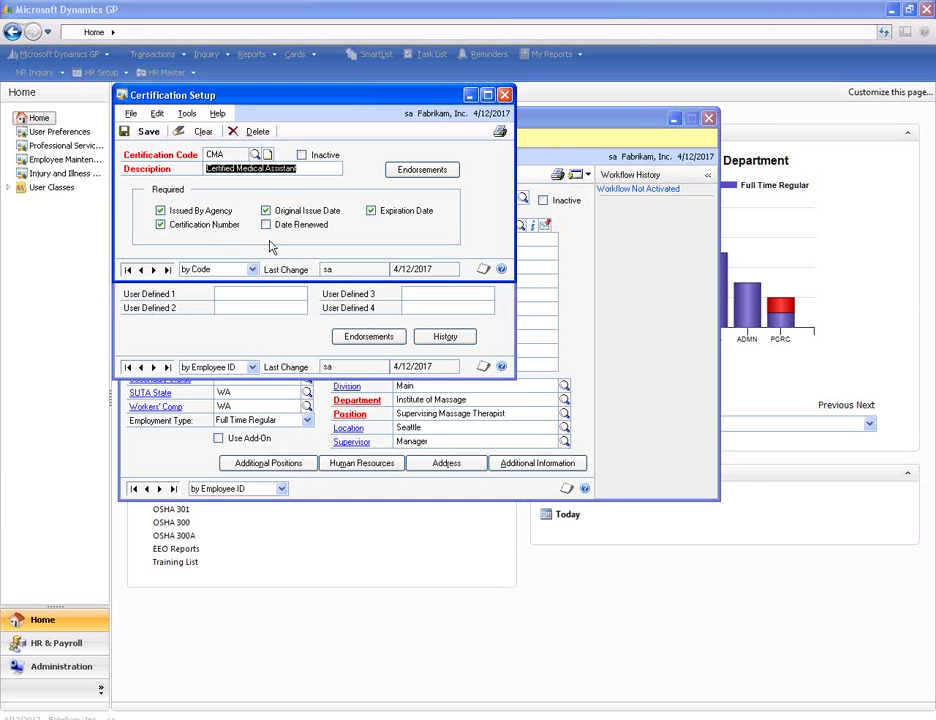
click(141, 131)
click(505, 94)
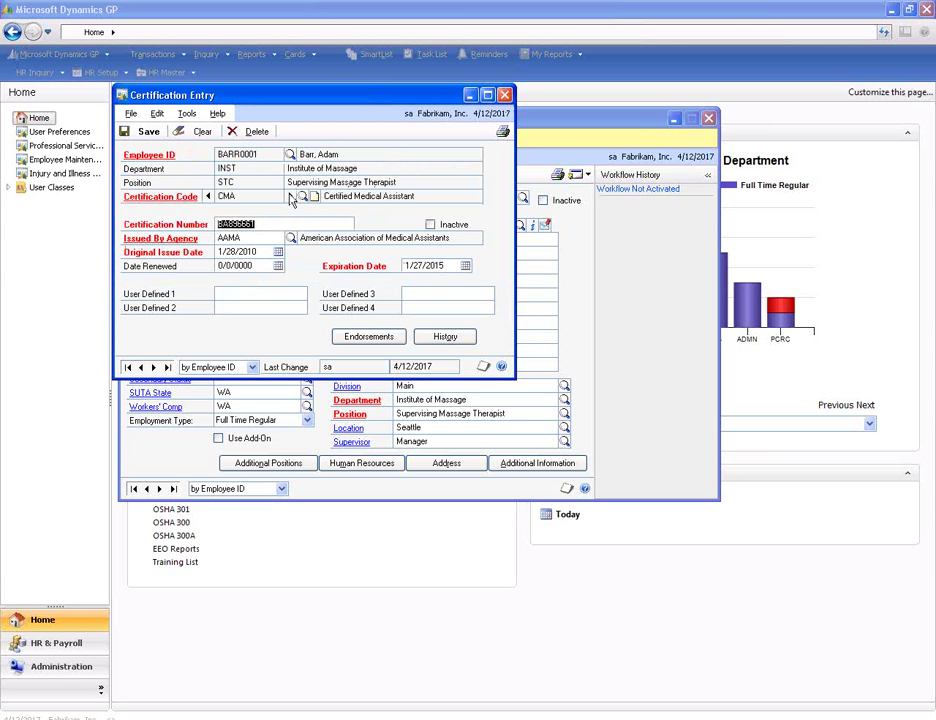
Step: Move to the CPR Certified record, then save and close Certification Entry
click(291, 197)
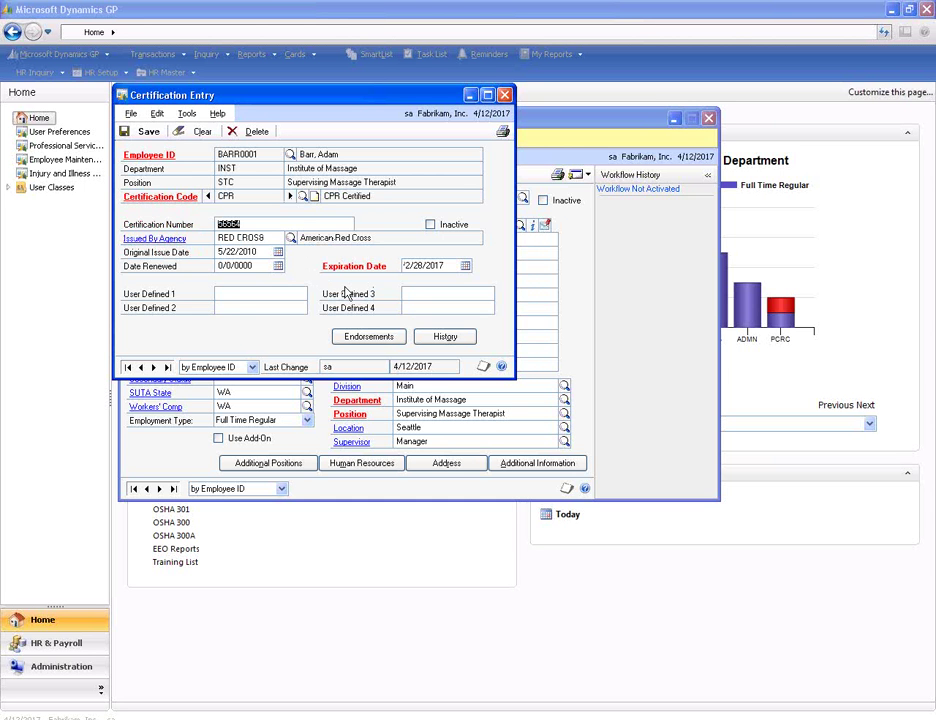
click(148, 132)
click(504, 95)
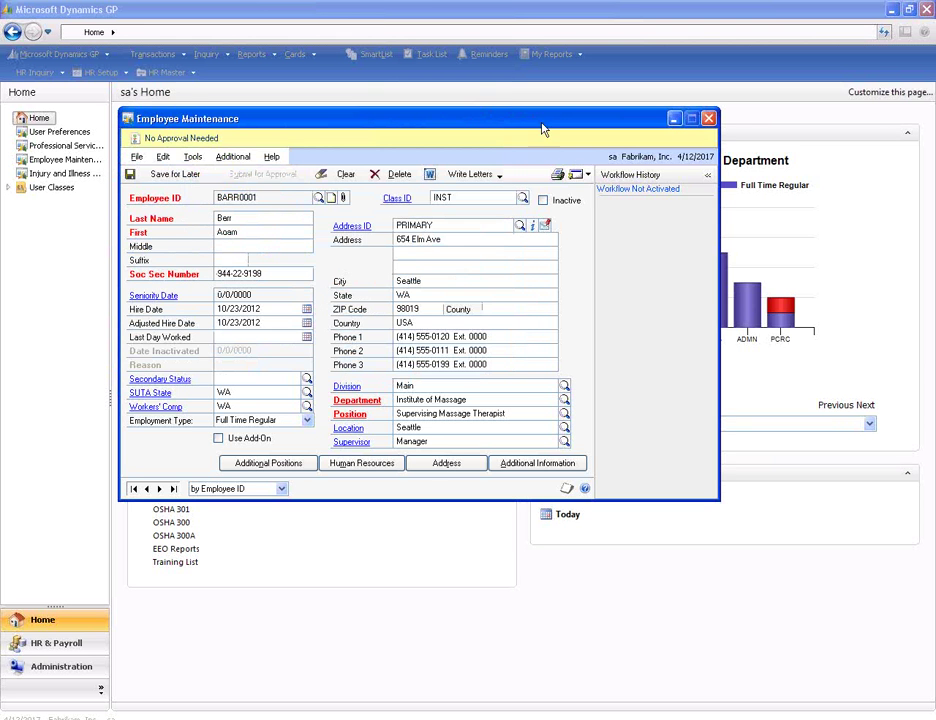
Step: Open the employee's License Entry window from the Human Resources list
click(577, 174)
mouse_move(618, 203)
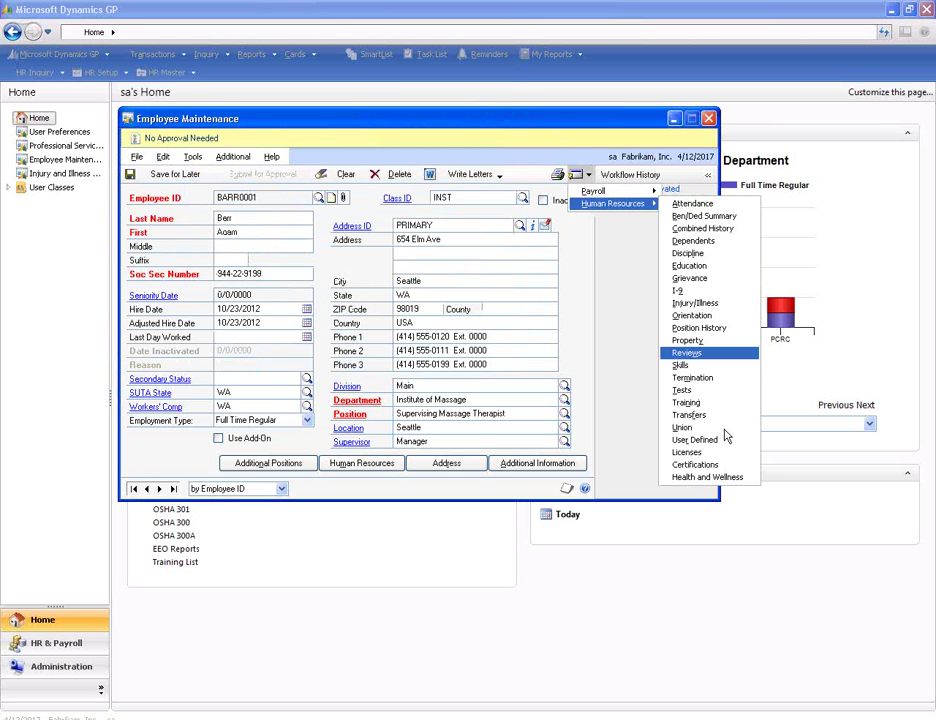
click(695, 452)
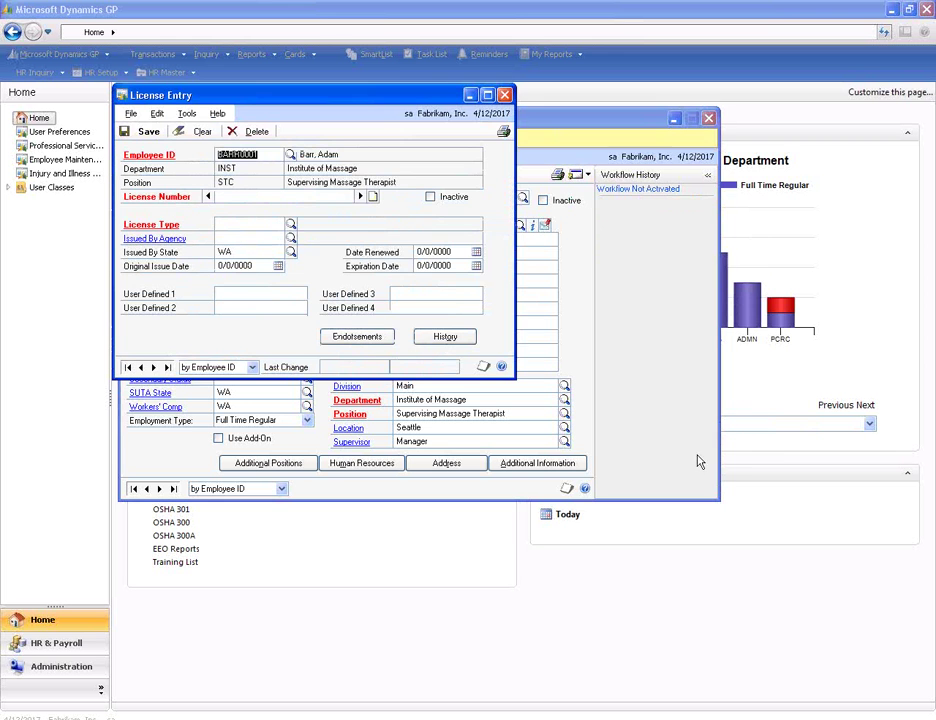
Step: Bring up the massage practitioner license expiring 4/28/2017, then close the license and employee windows
click(360, 196)
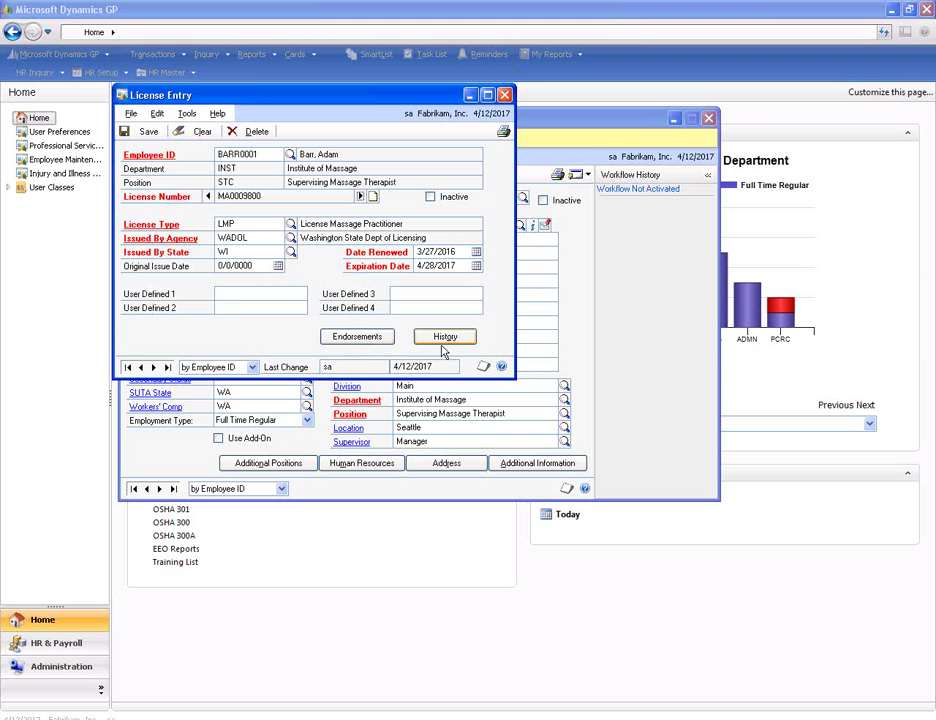
click(148, 132)
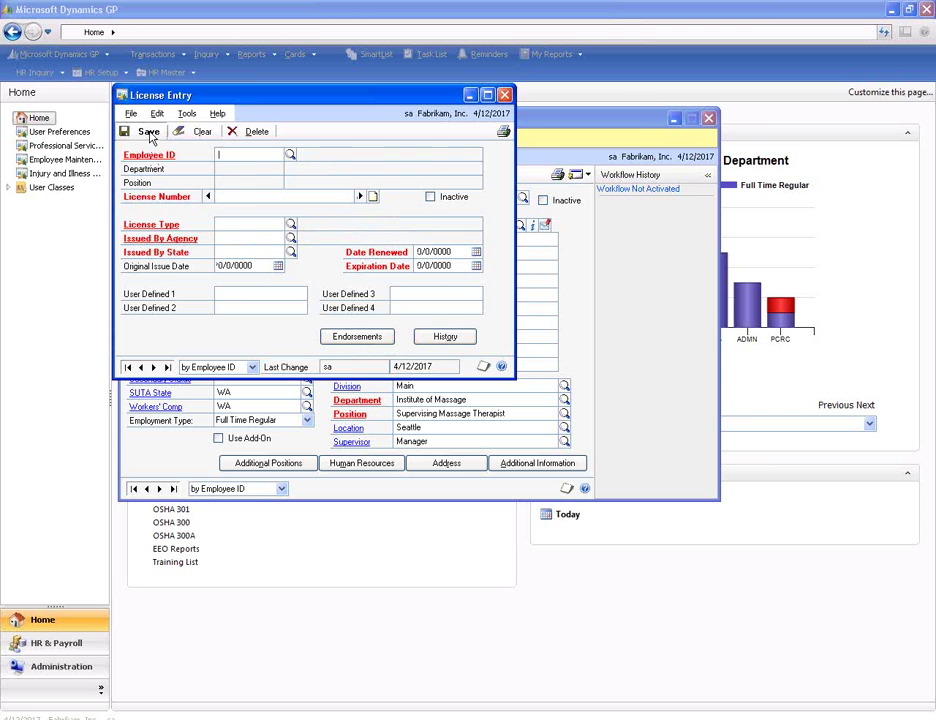
click(504, 95)
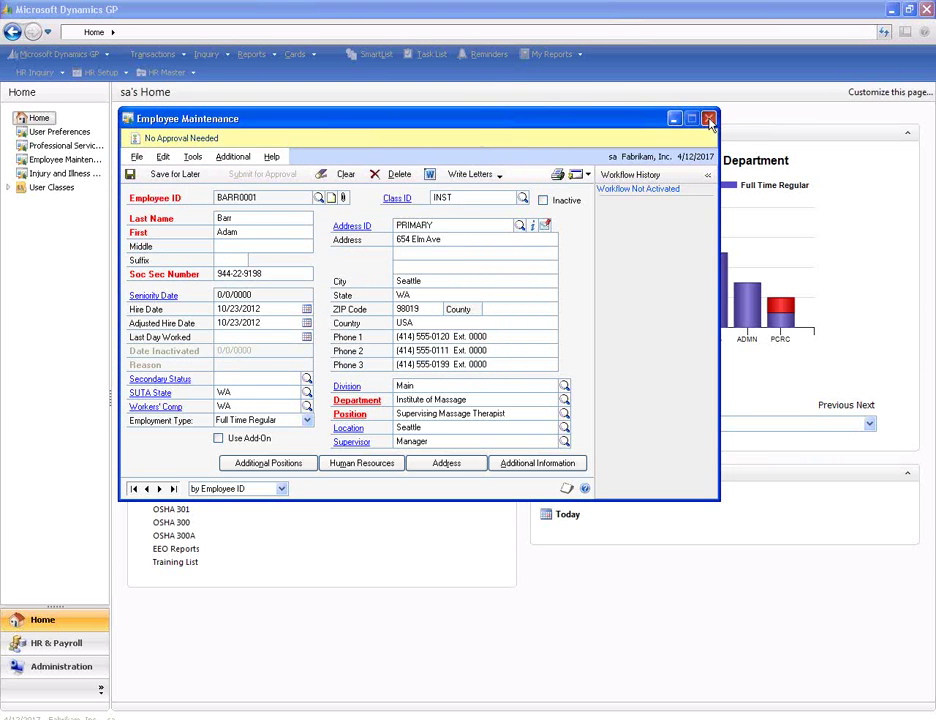
click(708, 118)
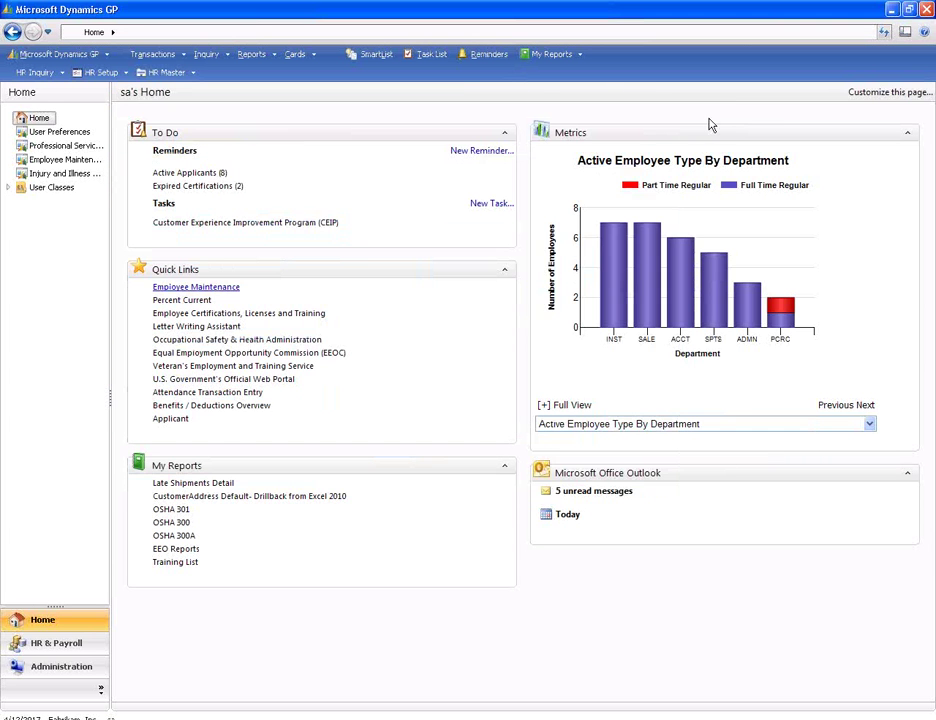
Step: Run the Percent Current inquiry for department INST and position STC
click(197, 300)
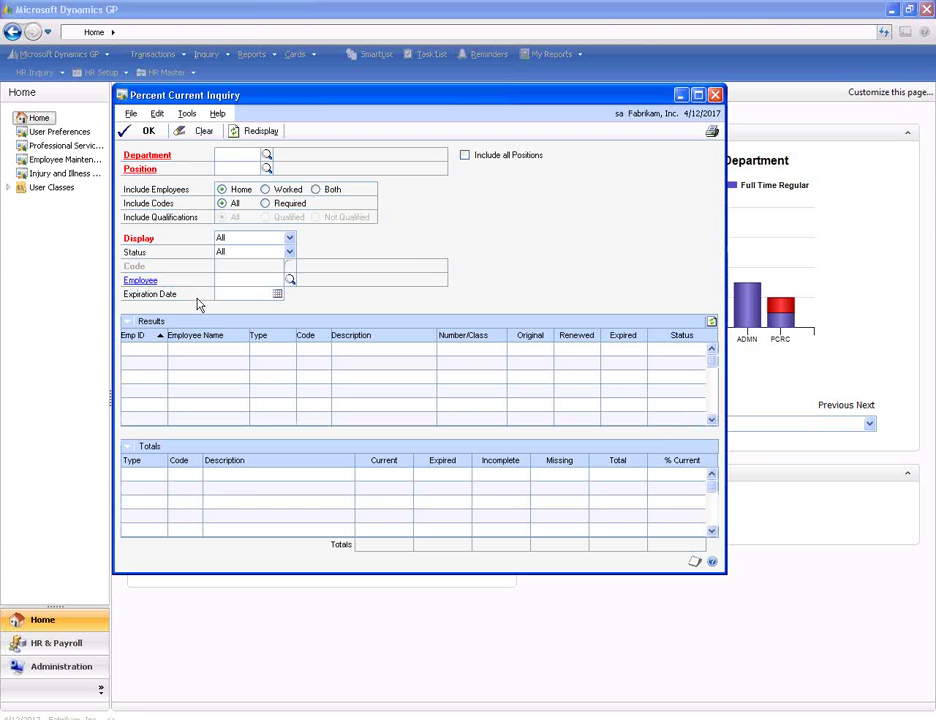
text(INS)
key(Tab)
text(STC)
key(Tab)
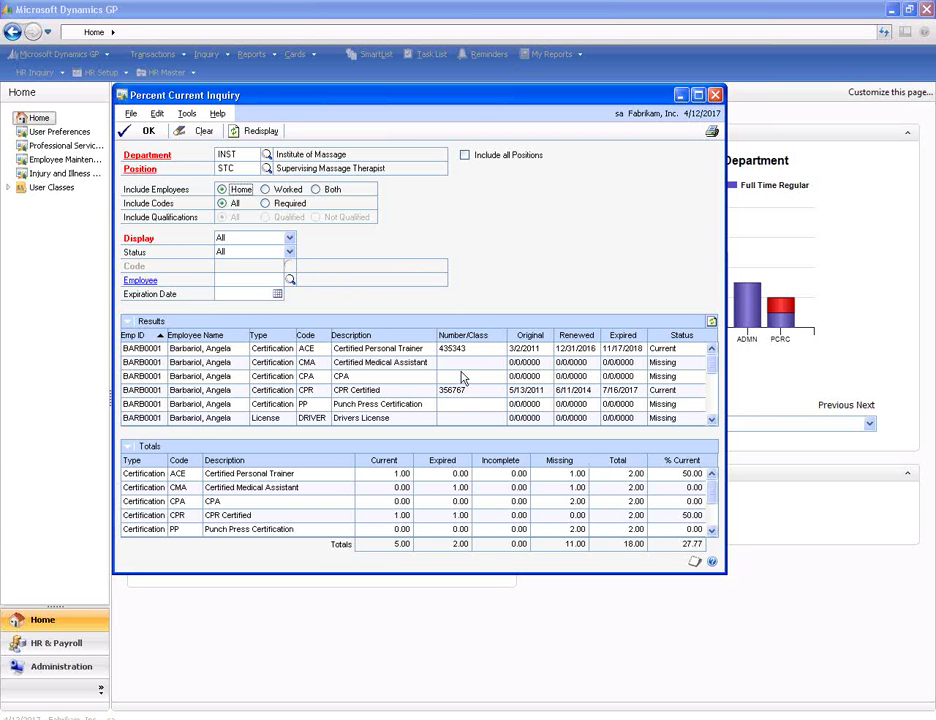
Step: Filter the inquiry to certifications with Expired status, including Required codes only
click(289, 239)
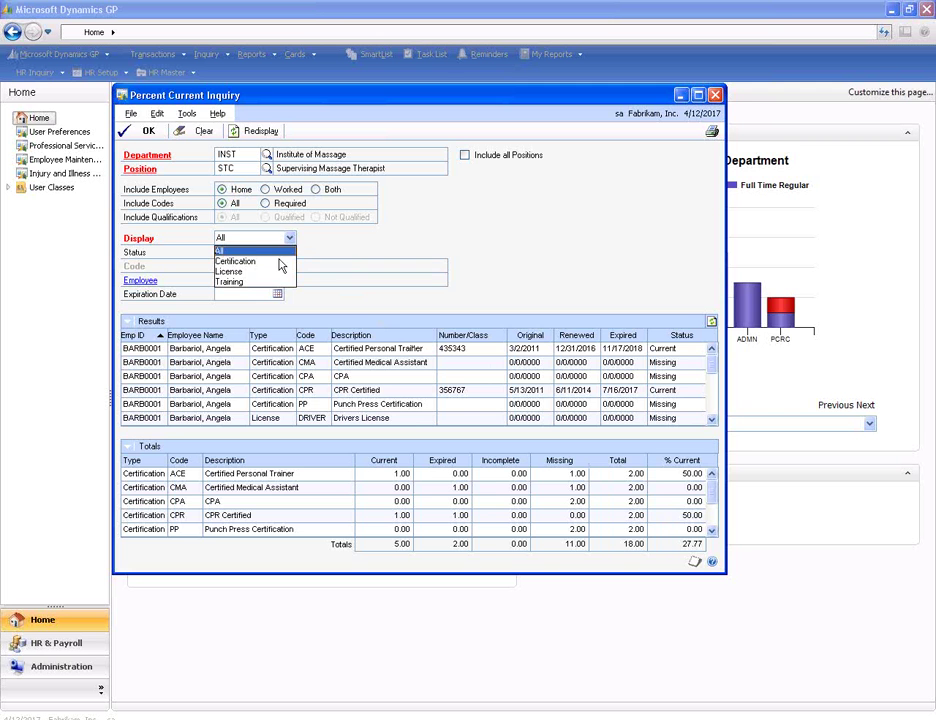
click(276, 263)
click(272, 253)
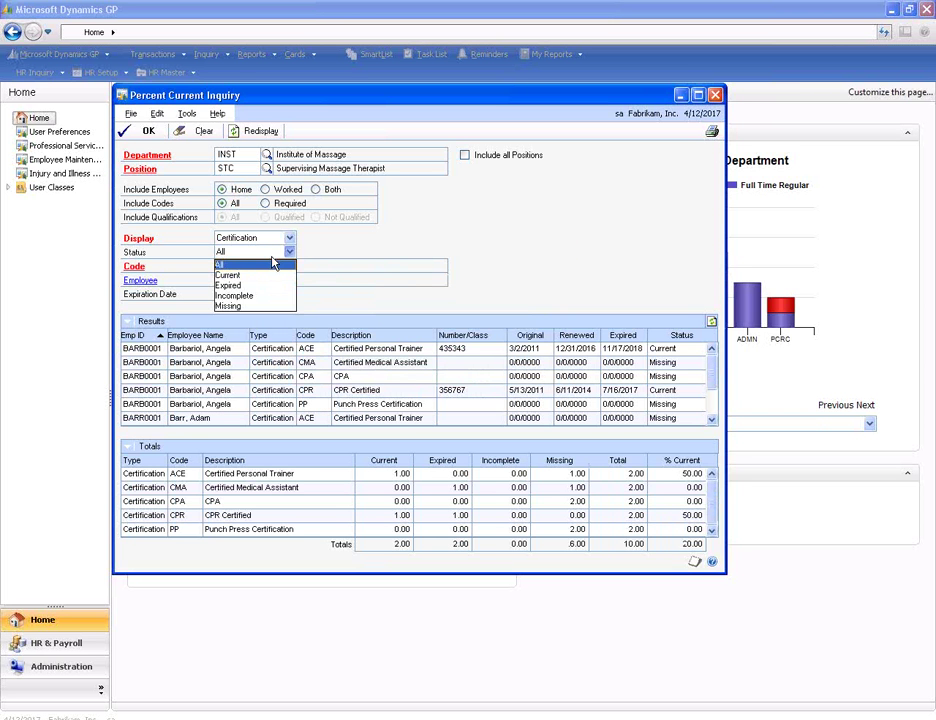
click(268, 276)
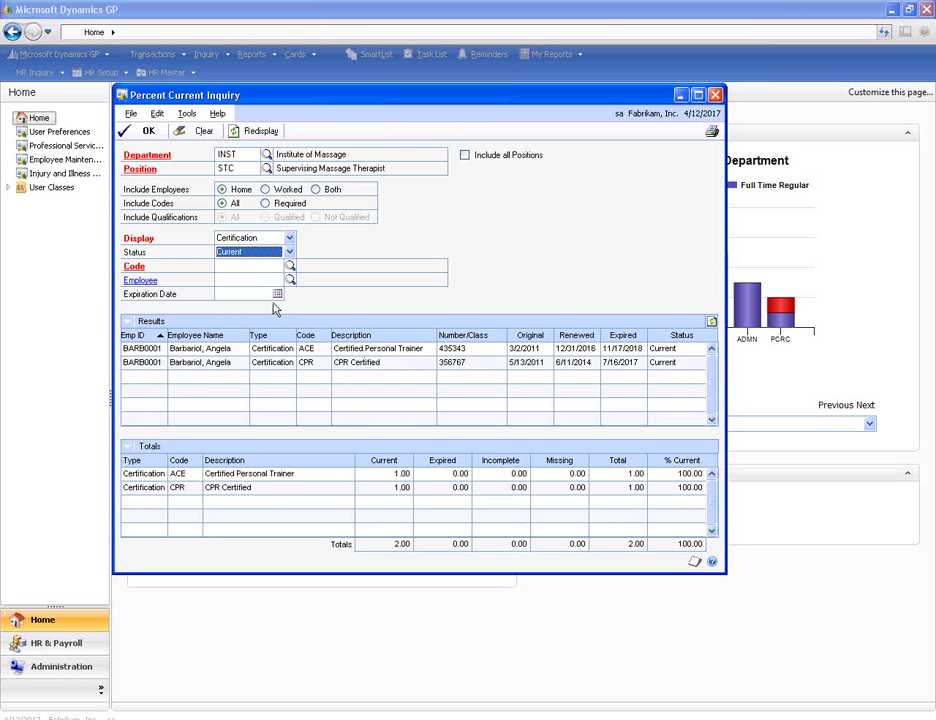
click(260, 253)
click(258, 286)
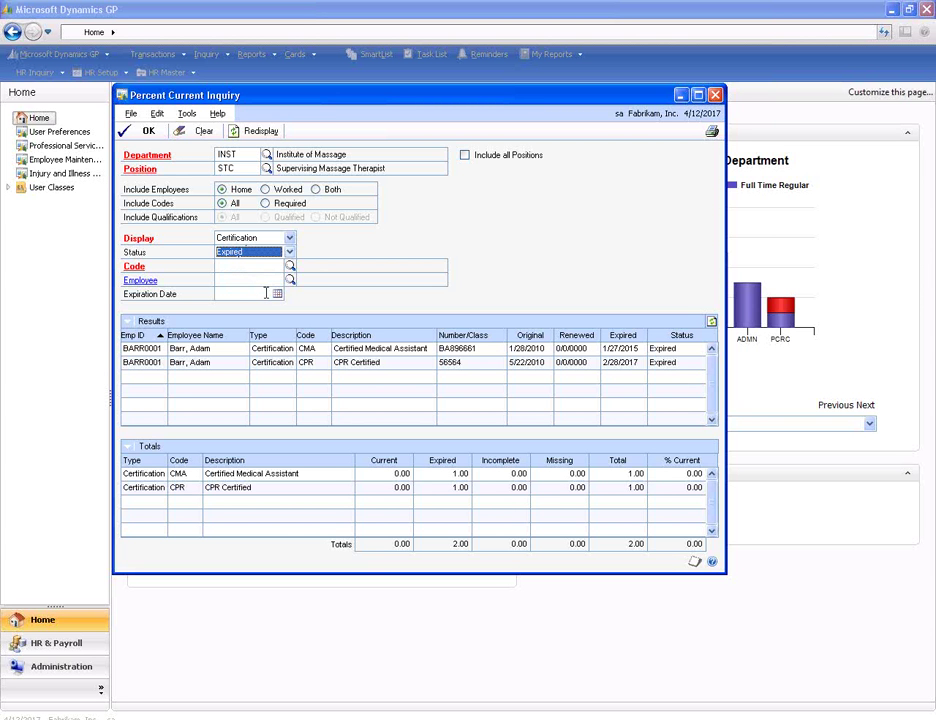
click(265, 203)
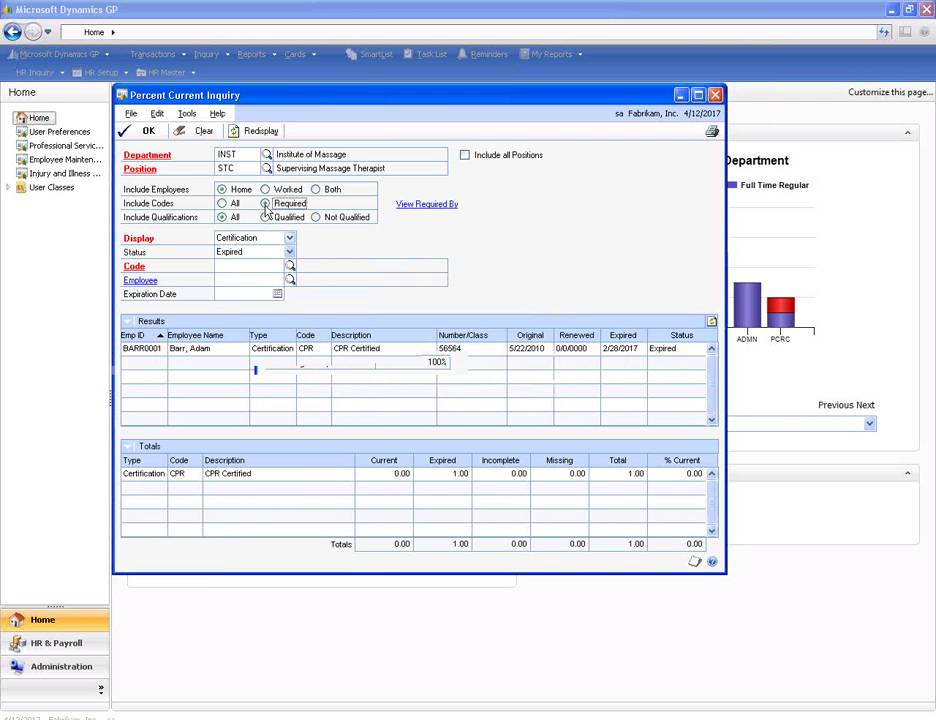
Step: Show the INST/STC requirements: CPR Certified certification and SAFETY training
click(416, 206)
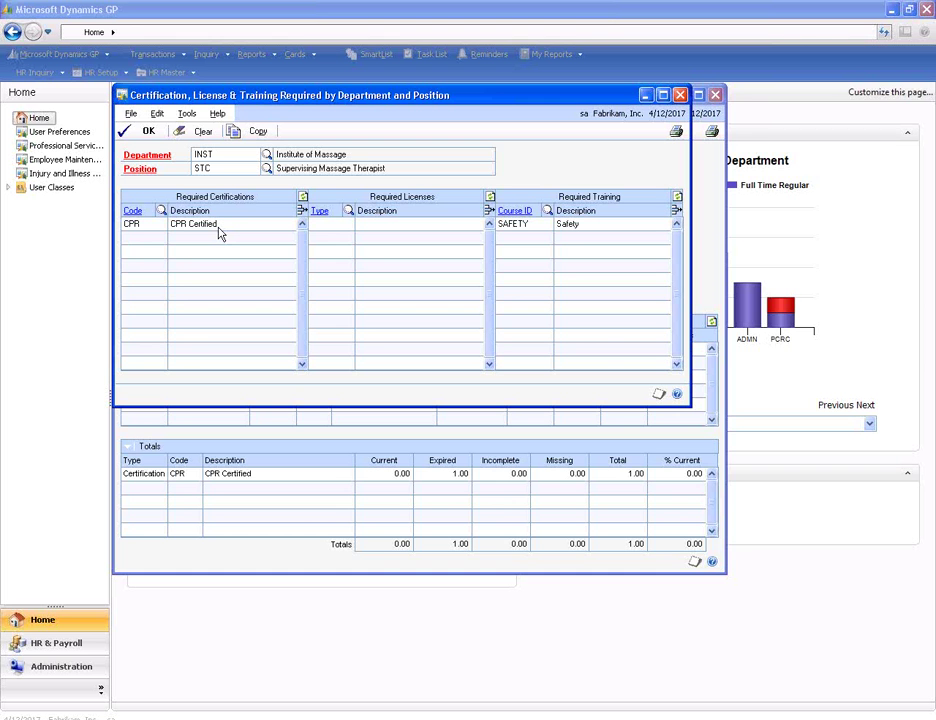
Step: Close the requirements window and return to the inquiry's Status filter choices
click(147, 133)
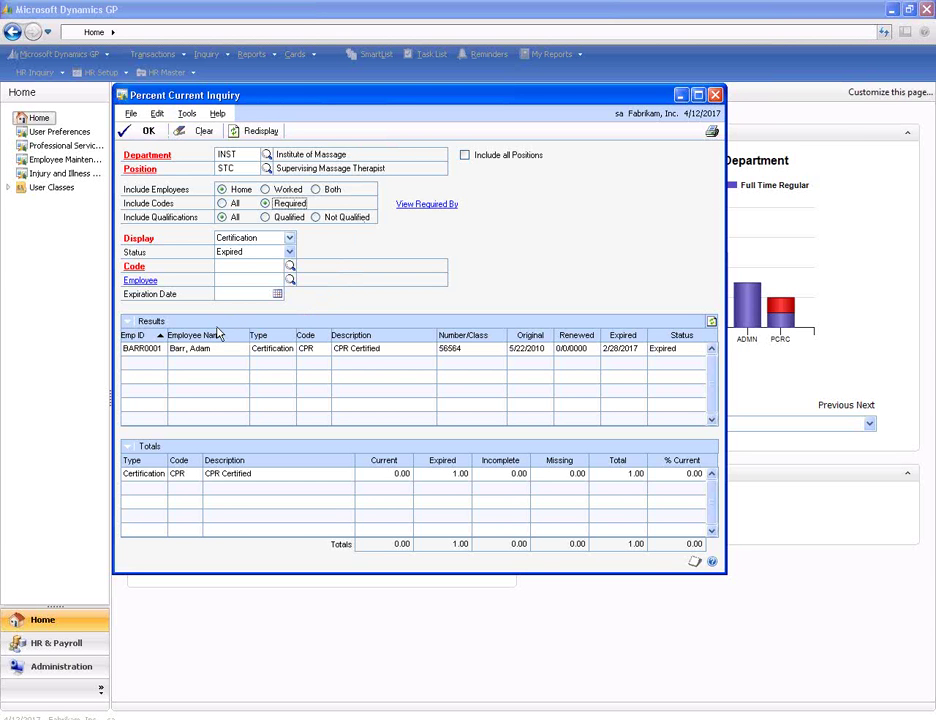
click(257, 256)
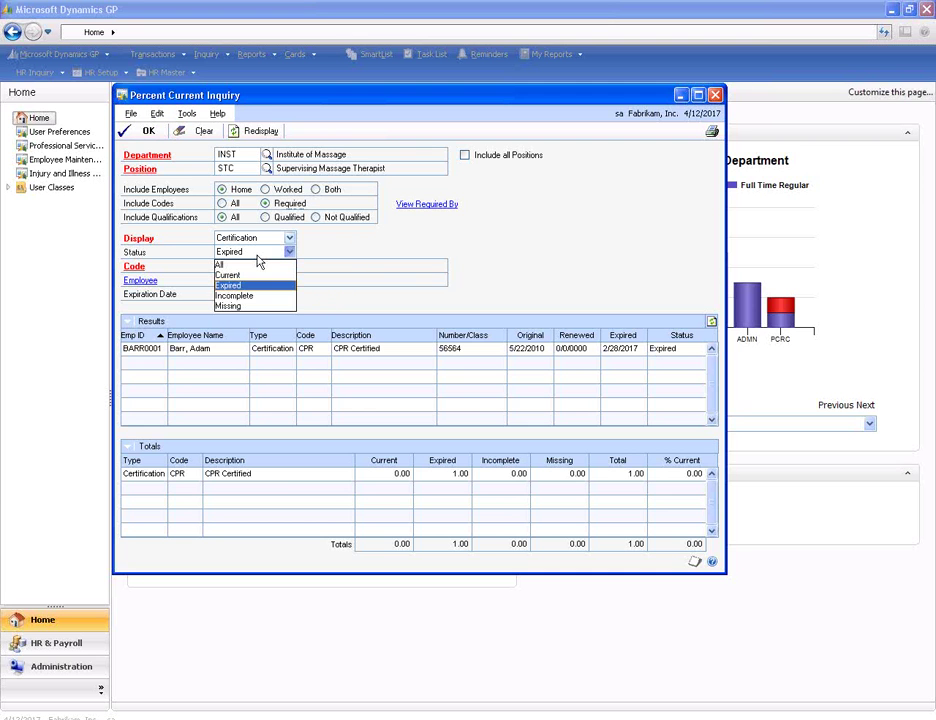